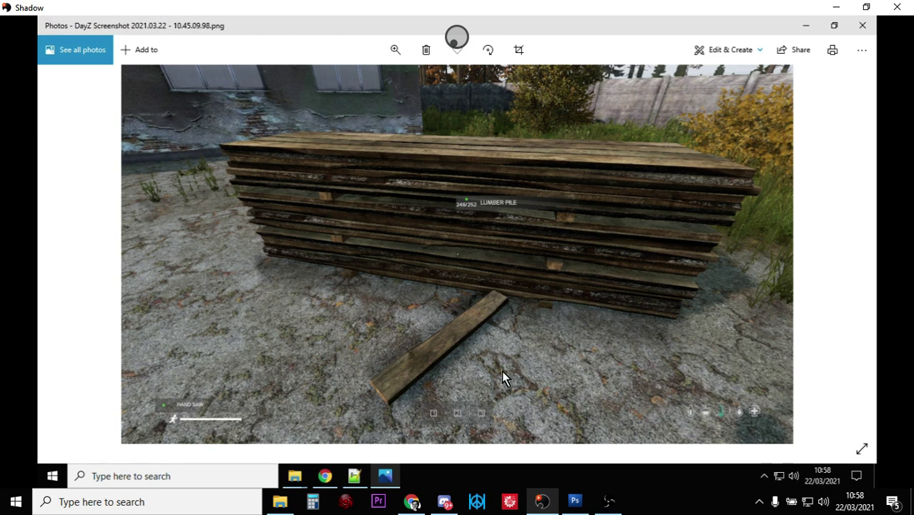
- Bring the DayZ coding Discord server forward and scroll through its channel list
{"action": "left_click", "coordinate": [446, 501]}
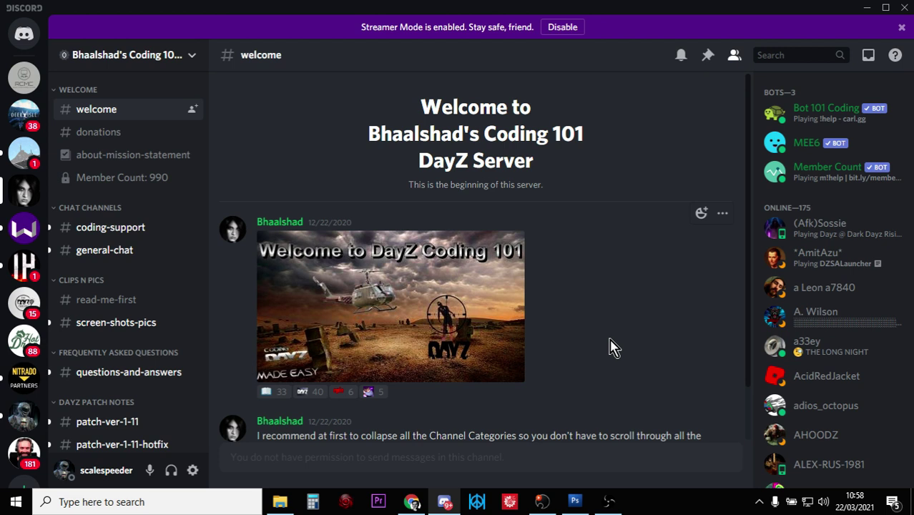
{"action": "mouse_move", "coordinate": [126, 249]}
{"action": "scroll", "coordinate": [179, 271], "scroll_direction": "down", "scroll_amount": 1}
{"action": "scroll", "coordinate": [178, 271], "scroll_direction": "down", "scroll_amount": 1}
{"action": "scroll", "coordinate": [177, 274], "scroll_direction": "down", "scroll_amount": 3}
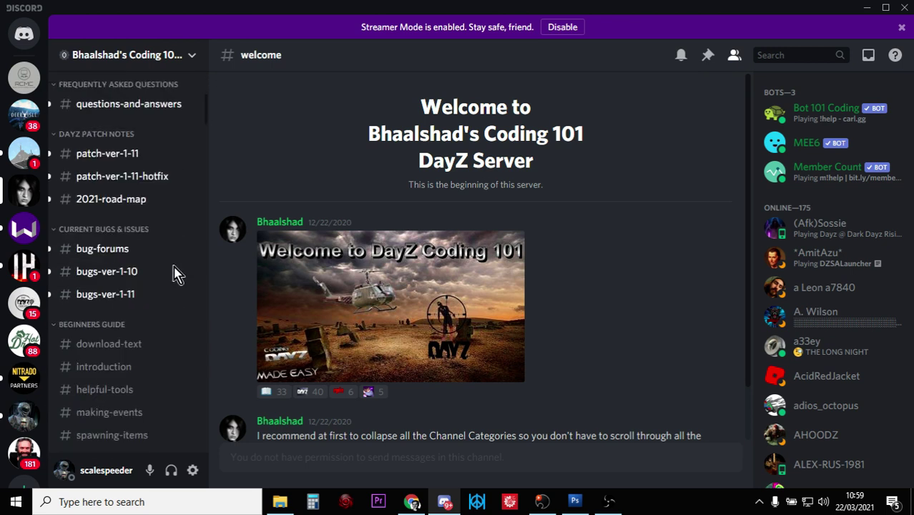
{"action": "scroll", "coordinate": [141, 268], "scroll_direction": "down", "scroll_amount": 3}
{"action": "scroll", "coordinate": [141, 268], "scroll_direction": "down", "scroll_amount": 1}
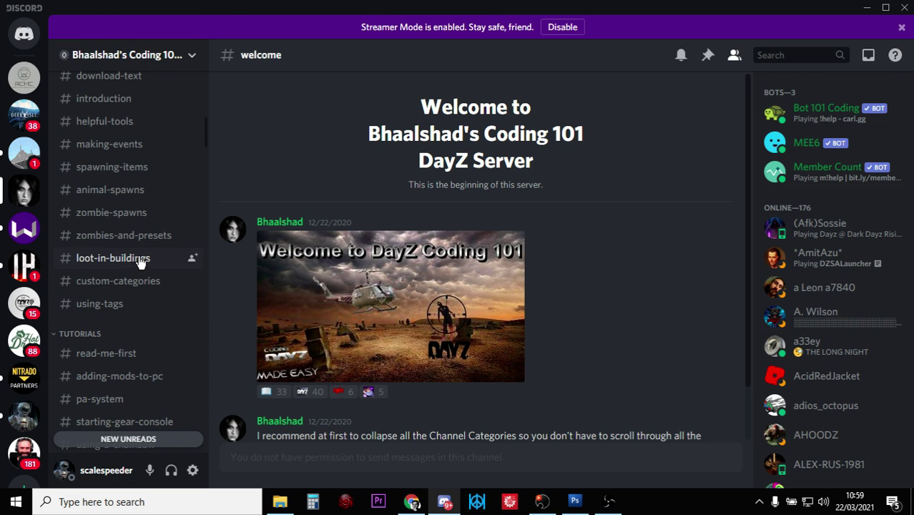
{"action": "scroll", "coordinate": [141, 265], "scroll_direction": "down", "scroll_amount": 2}
{"action": "scroll", "coordinate": [140, 267], "scroll_direction": "down", "scroll_amount": 1}
{"action": "mouse_move", "coordinate": [115, 265]}
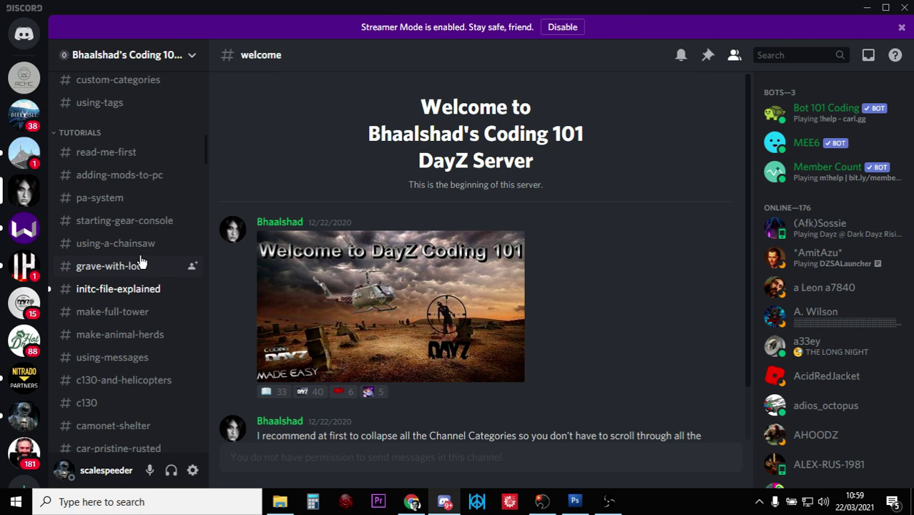
{"action": "scroll", "coordinate": [141, 263], "scroll_direction": "up", "scroll_amount": 1}
{"action": "scroll", "coordinate": [143, 265], "scroll_direction": "up", "scroll_amount": 1}
{"action": "scroll", "coordinate": [141, 265], "scroll_direction": "down", "scroll_amount": 1}
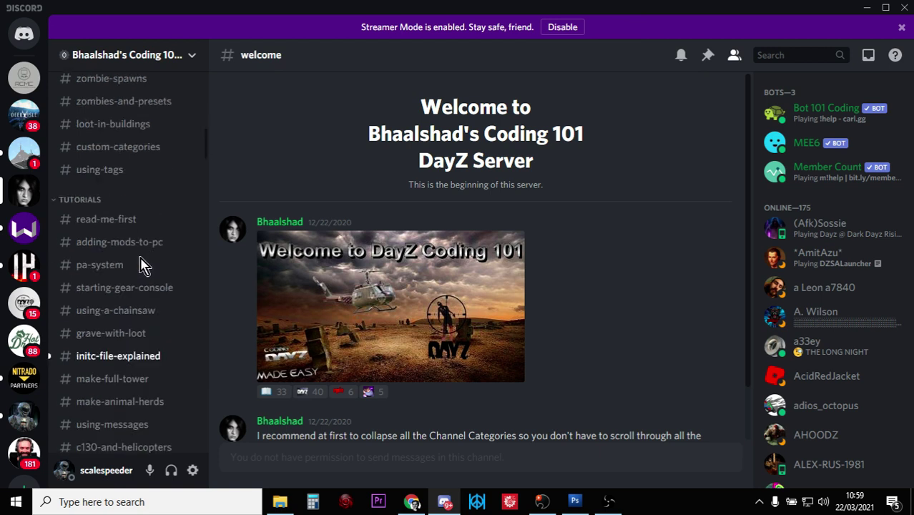
{"action": "scroll", "coordinate": [141, 265], "scroll_direction": "down", "scroll_amount": 2}
{"action": "scroll", "coordinate": [142, 265], "scroll_direction": "down", "scroll_amount": 2}
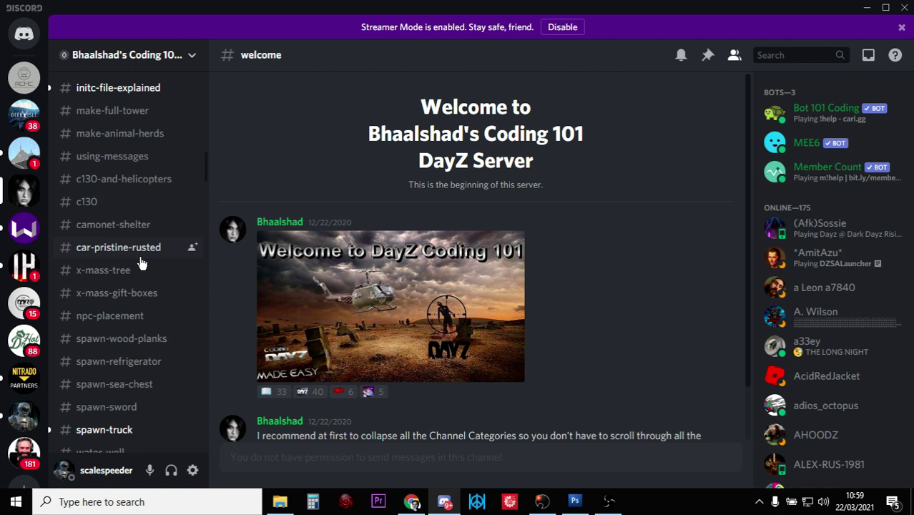
- Read the StaticPlanks snippets in #spawn-wood-planks, then return to the lumber pile screenshot
{"action": "left_click", "coordinate": [134, 339]}
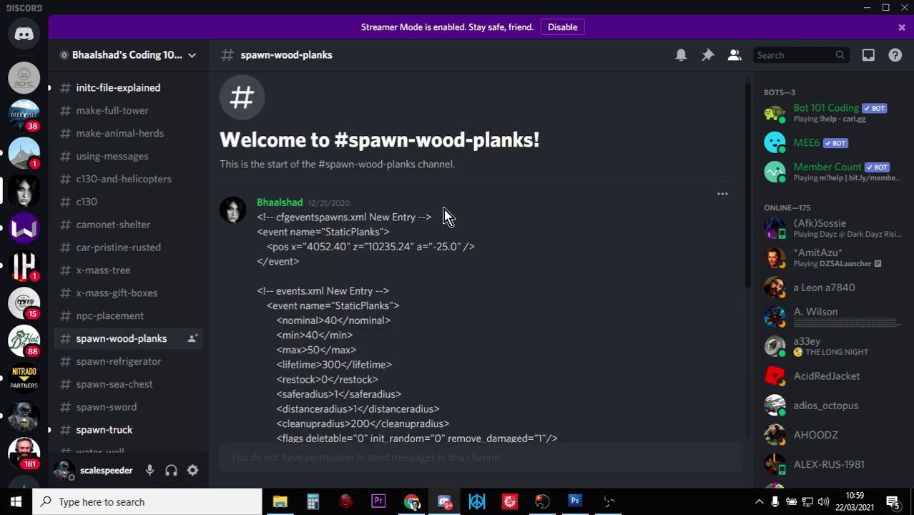
{"action": "scroll", "coordinate": [445, 214], "scroll_direction": "down", "scroll_amount": 2}
{"action": "scroll", "coordinate": [445, 215], "scroll_direction": "up", "scroll_amount": 2}
{"action": "left_click", "coordinate": [544, 503]}
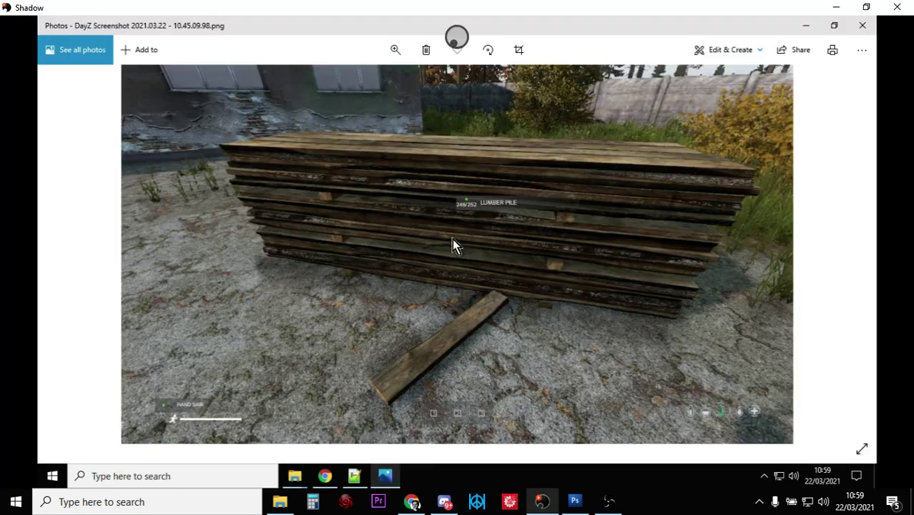
- Show the GitHub wood-planks repository and review its Code download options
{"action": "left_click", "coordinate": [805, 28]}
{"action": "left_click", "coordinate": [805, 26]}
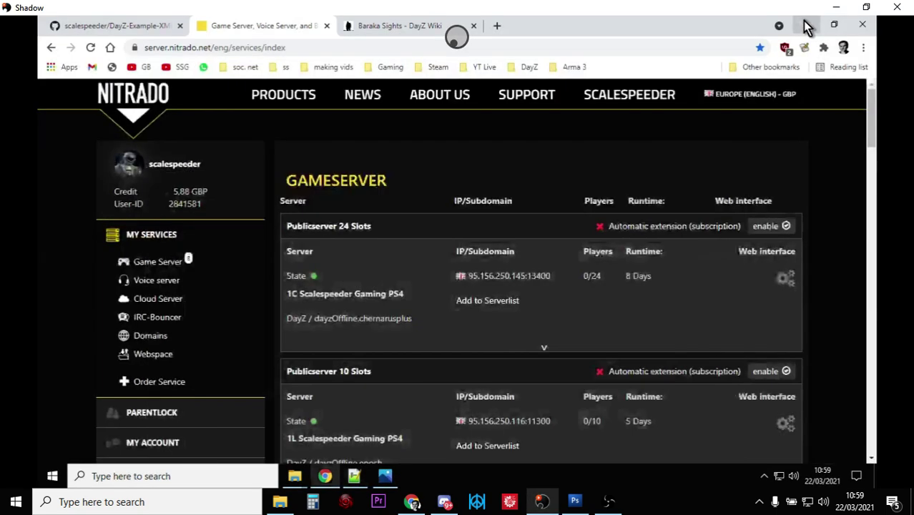
{"action": "left_click", "coordinate": [119, 26]}
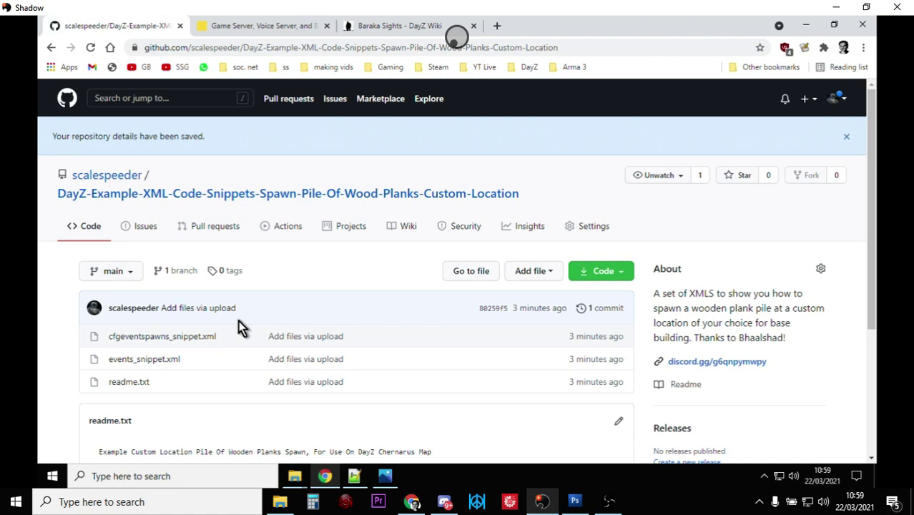
{"action": "left_click", "coordinate": [449, 503]}
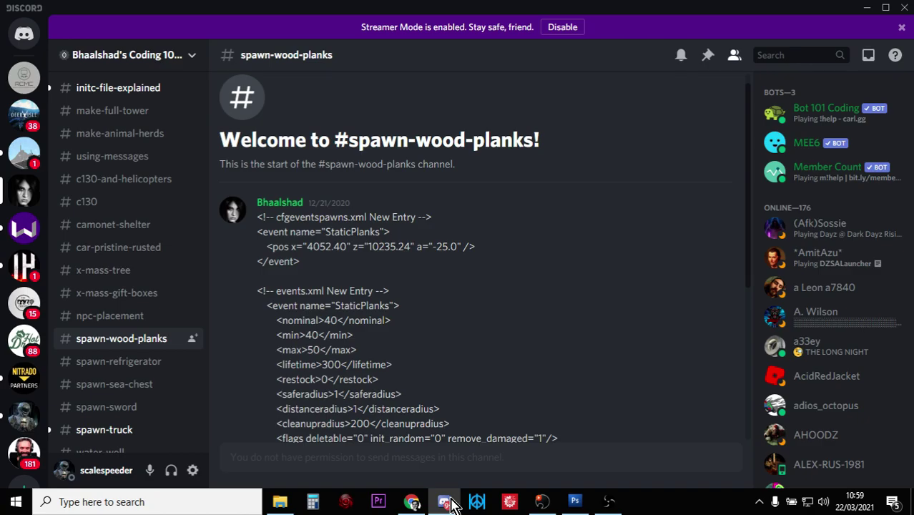
{"action": "left_click", "coordinate": [449, 502]}
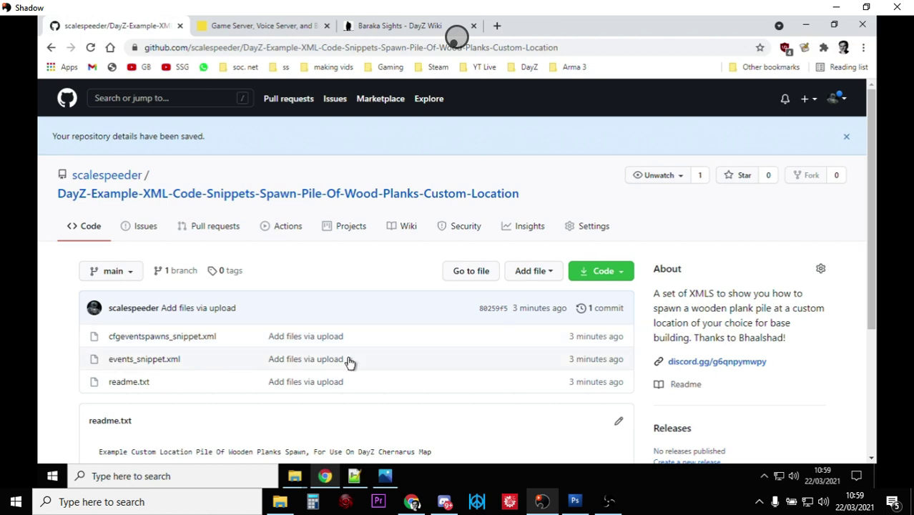
{"action": "left_click", "coordinate": [614, 272]}
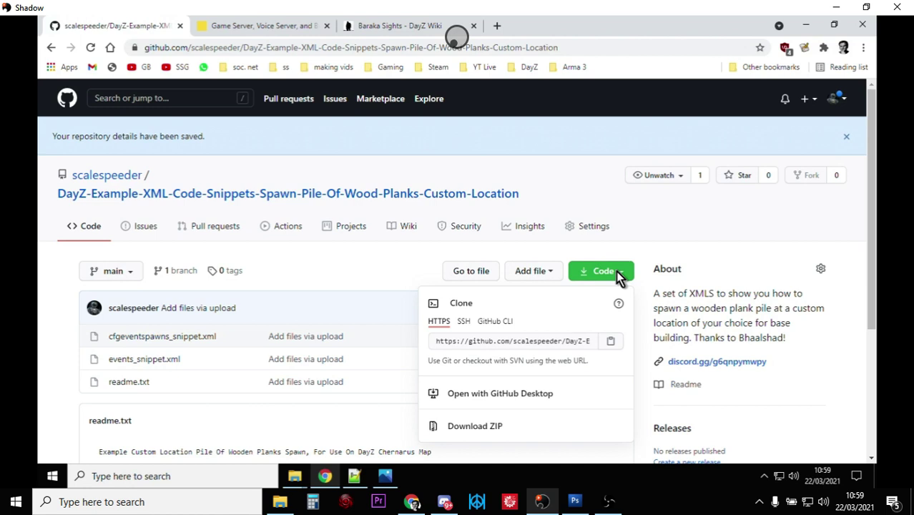
{"action": "scroll", "coordinate": [605, 276], "scroll_direction": "down", "scroll_amount": 1}
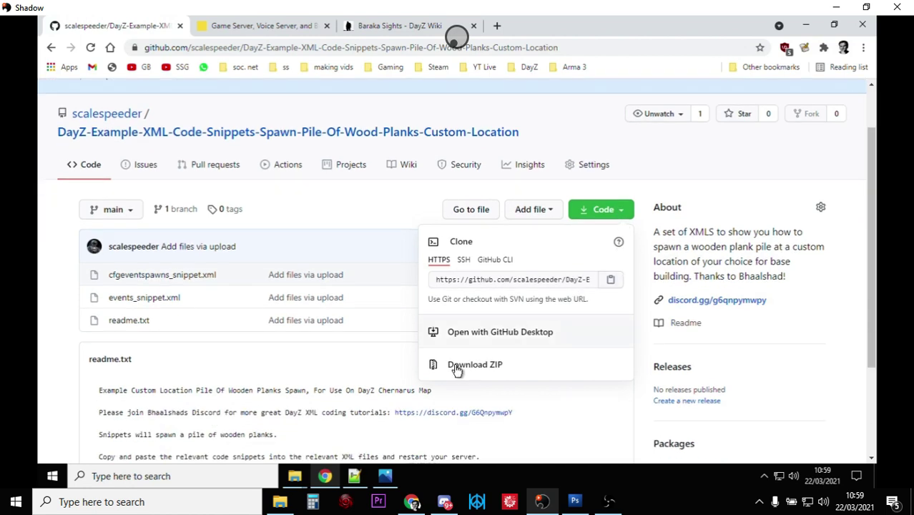
{"action": "left_click", "coordinate": [414, 189]}
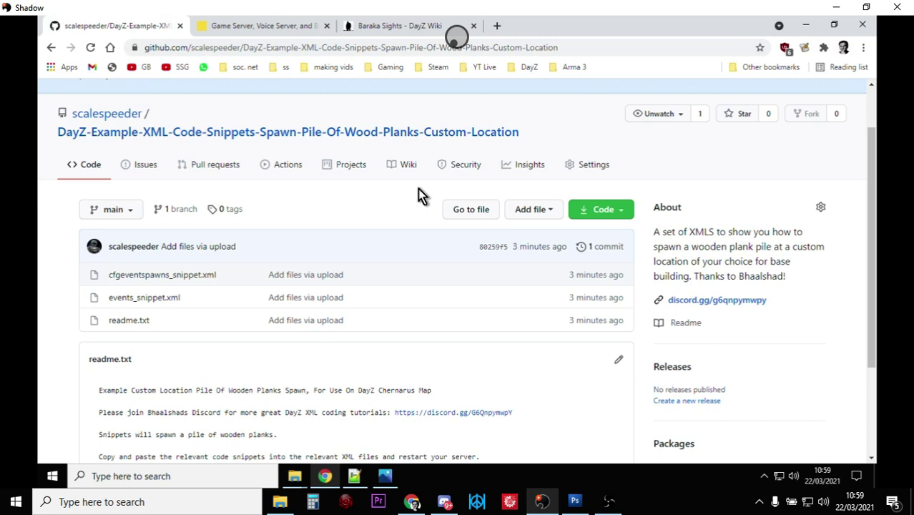
- Check events.xml and cfgeventspawns.xml, then view events_snippet.xml with its 40-plank StaticPlanksGM event
{"action": "left_click", "coordinate": [354, 476]}
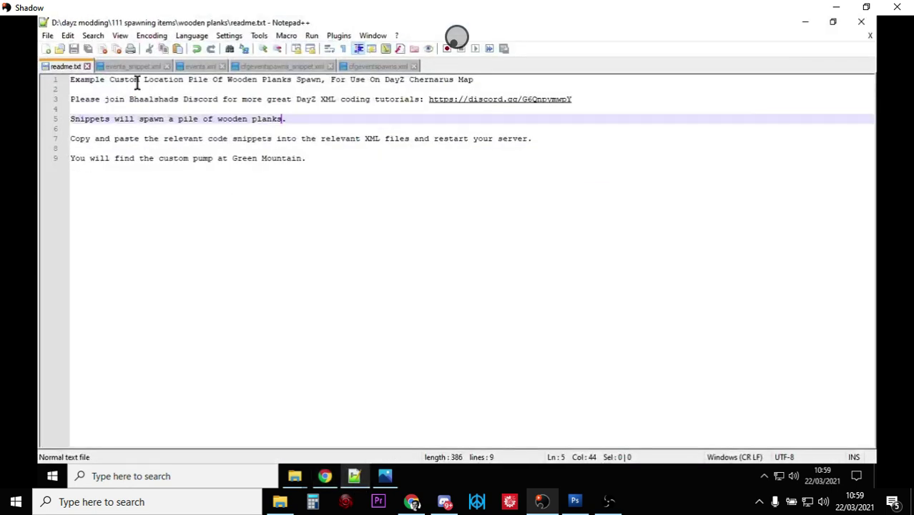
{"action": "left_click", "coordinate": [196, 69]}
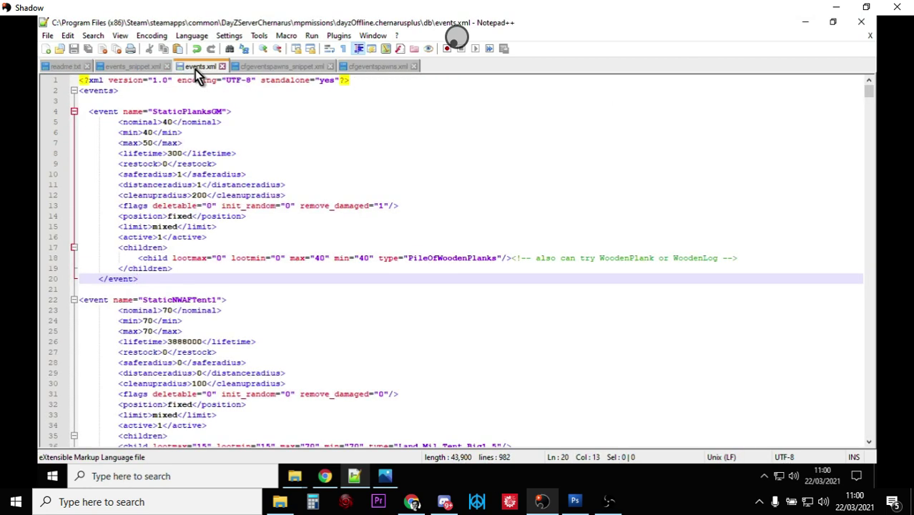
{"action": "left_click", "coordinate": [367, 66]}
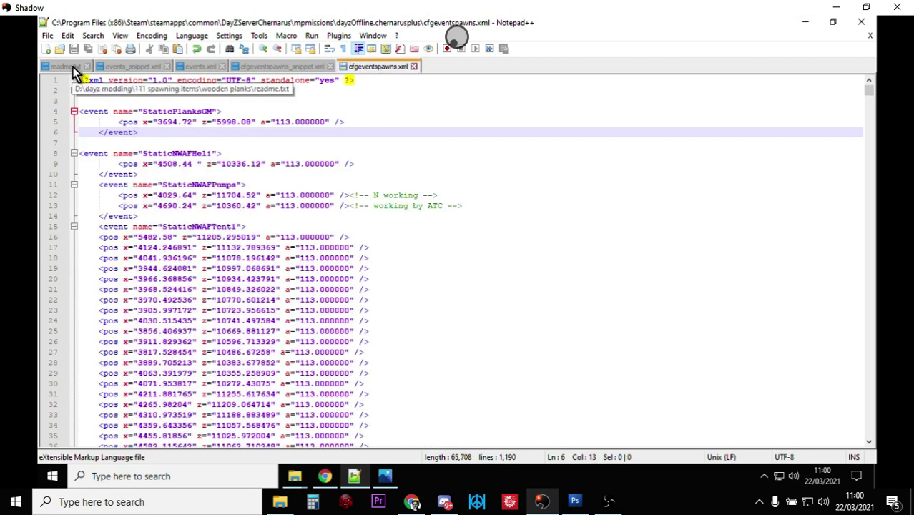
{"action": "left_click", "coordinate": [119, 67]}
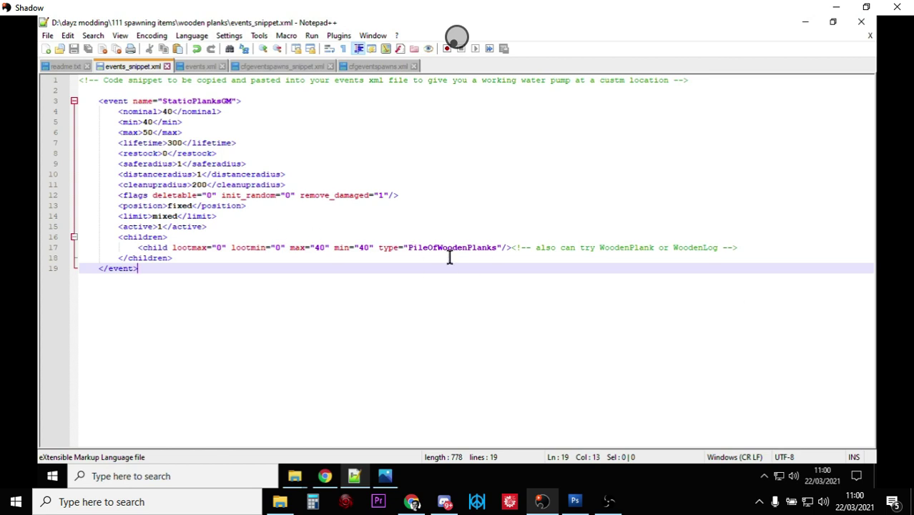
- Compare the snippet's StaticPlanksGM PileOfWoodenPlanks event block against events.xml, then view the cfgeventspawns snippet
{"action": "left_click_drag", "start_coordinate": [408, 247], "coordinate": [497, 247]}
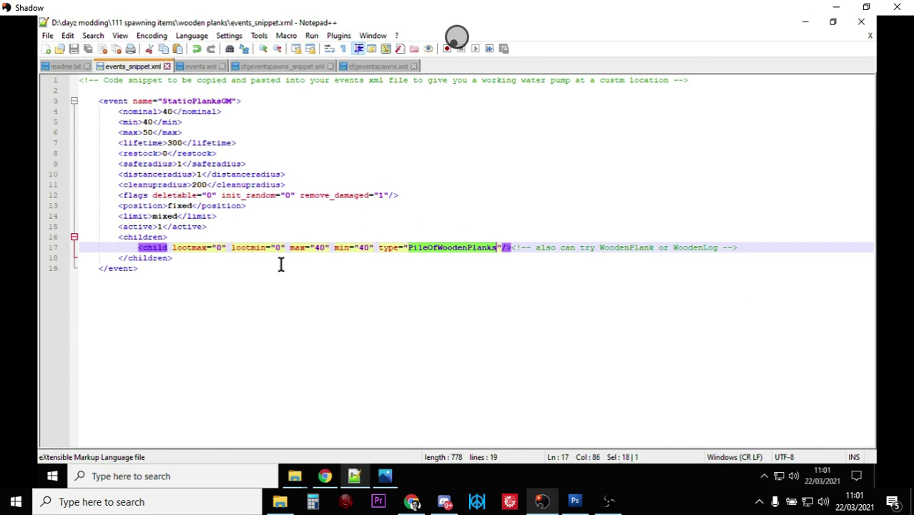
{"action": "left_click", "coordinate": [171, 269]}
{"action": "left_click_drag", "start_coordinate": [171, 268], "coordinate": [89, 91]}
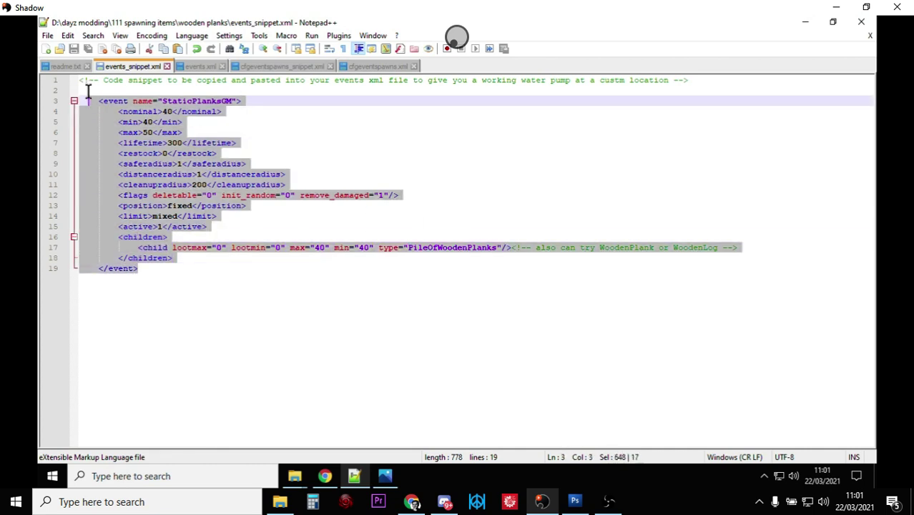
{"action": "left_click", "coordinate": [232, 269]}
{"action": "left_click", "coordinate": [195, 67]}
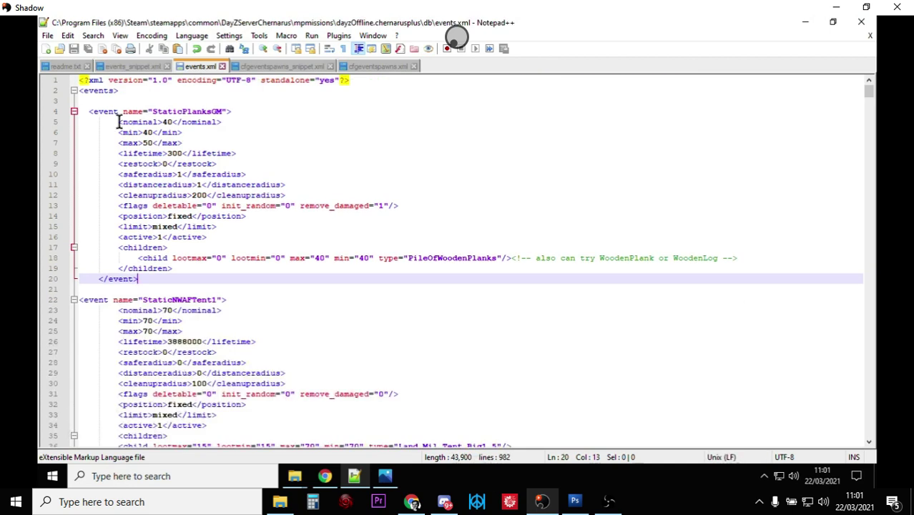
{"action": "left_click", "coordinate": [282, 67]}
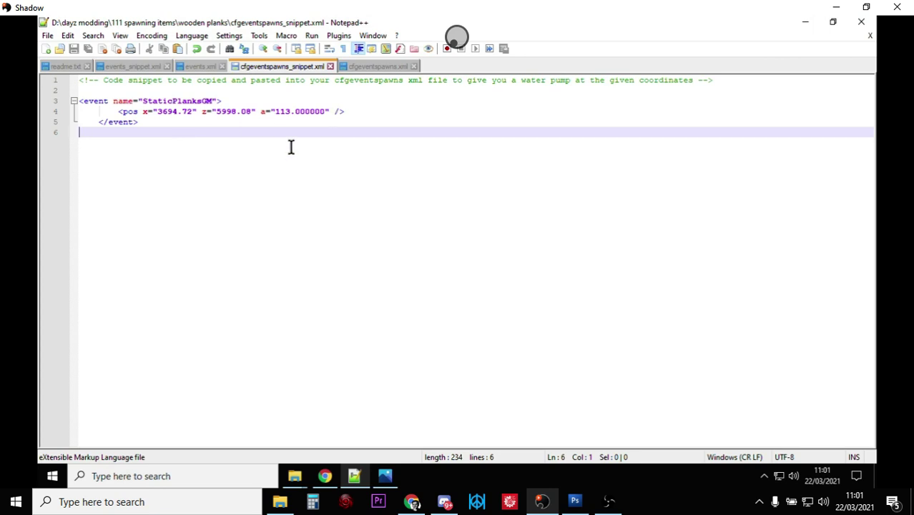
- Match the snippet's StaticPlanksGM spawn entry (lines 3–5) against the top of cfgeventspawns.xml
{"action": "left_click_drag", "start_coordinate": [159, 122], "coordinate": [72, 104]}
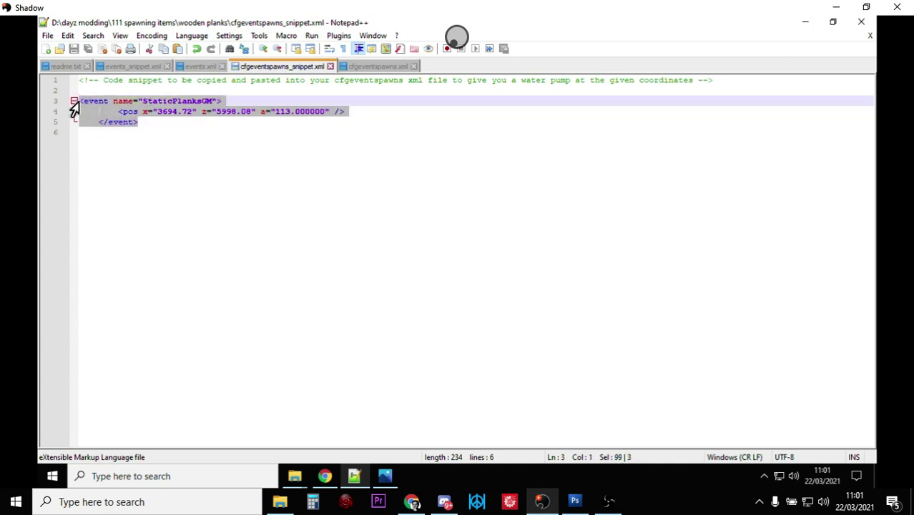
{"action": "left_click", "coordinate": [370, 67]}
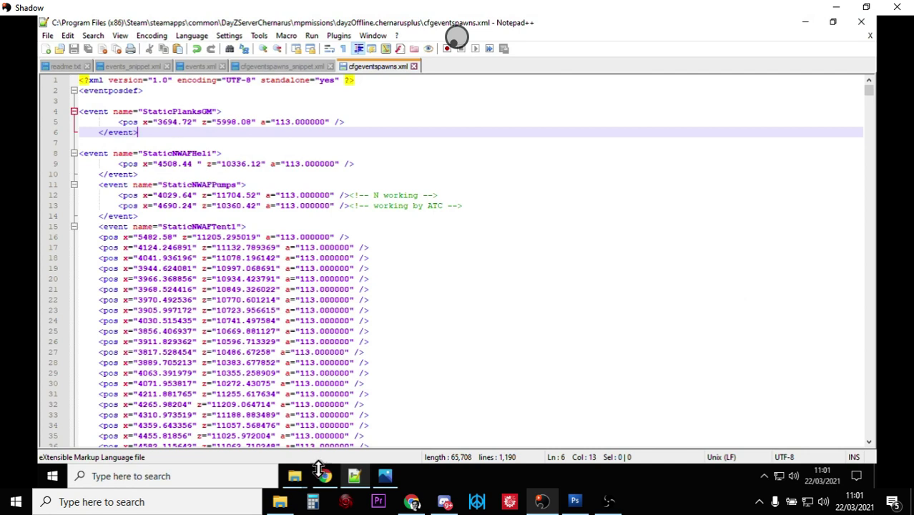
- Open the Nitrado server's File Browser and enter the dayzps_missions folder
{"action": "left_click", "coordinate": [324, 476]}
{"action": "left_click", "coordinate": [252, 29]}
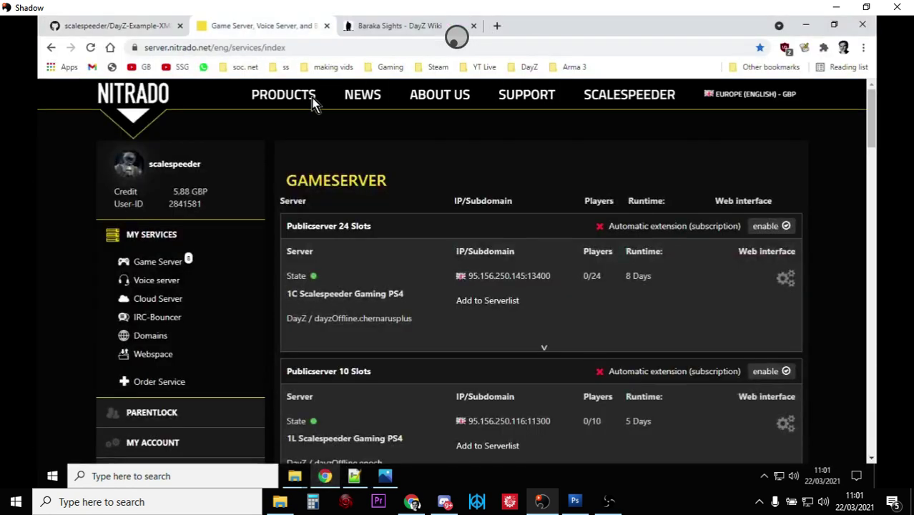
{"action": "scroll", "coordinate": [426, 284], "scroll_direction": "down", "scroll_amount": 1}
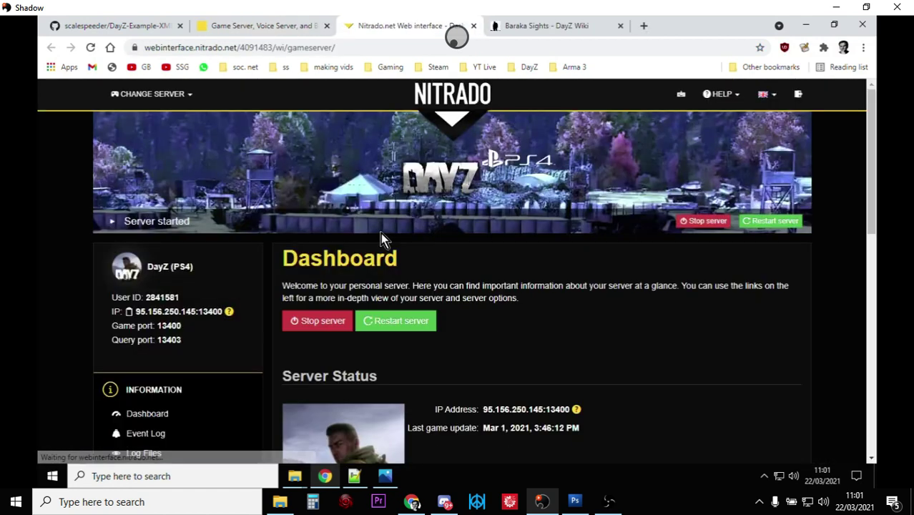
{"action": "scroll", "coordinate": [381, 233], "scroll_direction": "down", "scroll_amount": 2}
{"action": "scroll", "coordinate": [381, 232], "scroll_direction": "down", "scroll_amount": 2}
{"action": "scroll", "coordinate": [381, 232], "scroll_direction": "down", "scroll_amount": 1}
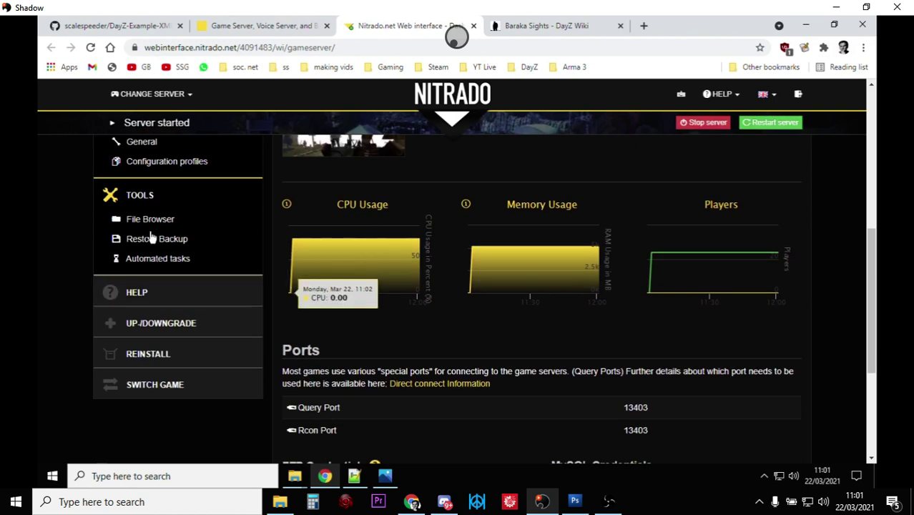
{"action": "left_click", "coordinate": [202, 225]}
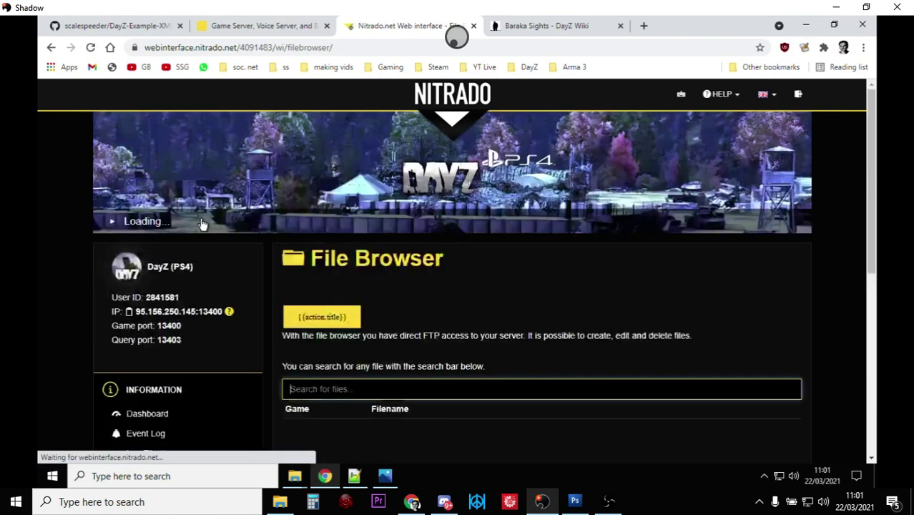
{"action": "scroll", "coordinate": [348, 246], "scroll_direction": "down", "scroll_amount": 1}
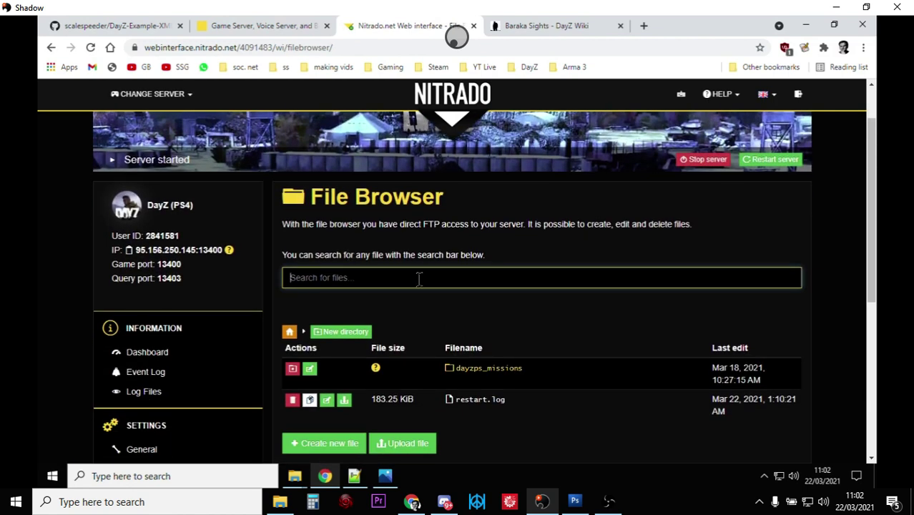
{"action": "left_click", "coordinate": [515, 370]}
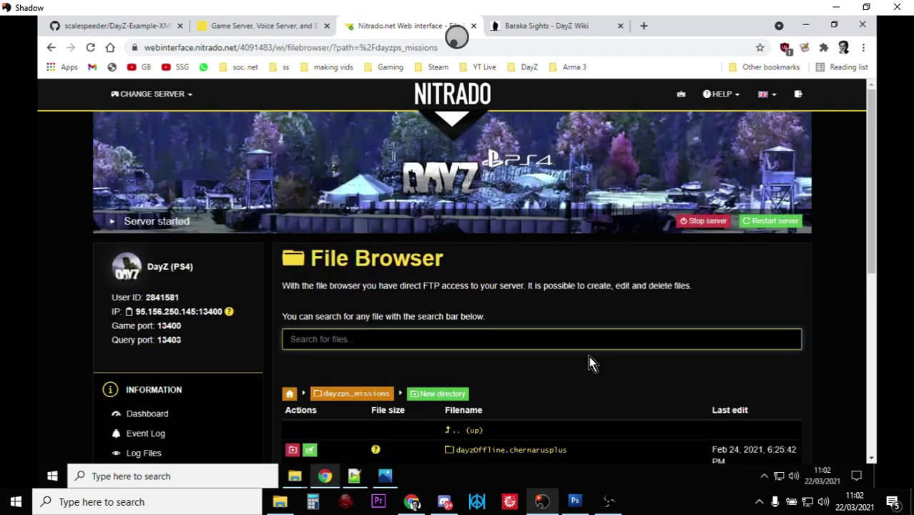
- Enter the dayzOffline.chernarusplus folder and browse its file list
{"action": "scroll", "coordinate": [588, 356], "scroll_direction": "down", "scroll_amount": 2}
{"action": "left_click", "coordinate": [545, 331]}
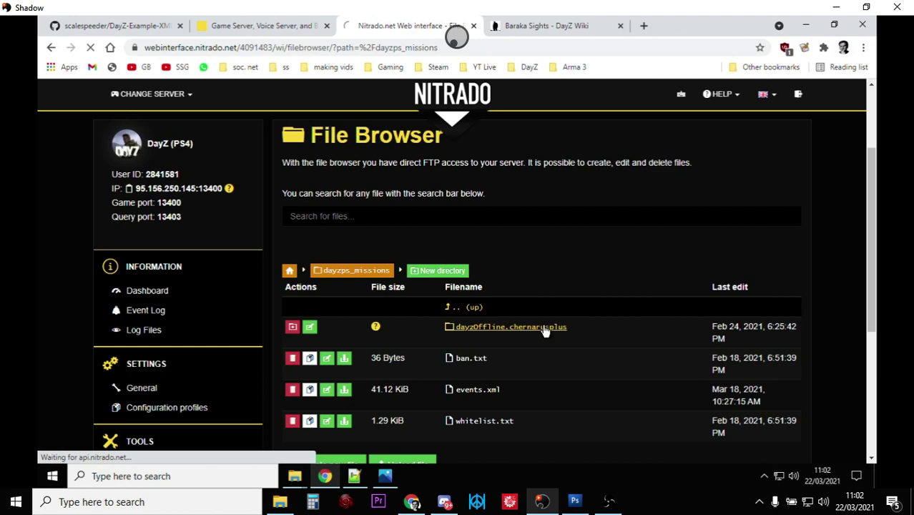
{"action": "scroll", "coordinate": [546, 331], "scroll_direction": "down", "scroll_amount": 2}
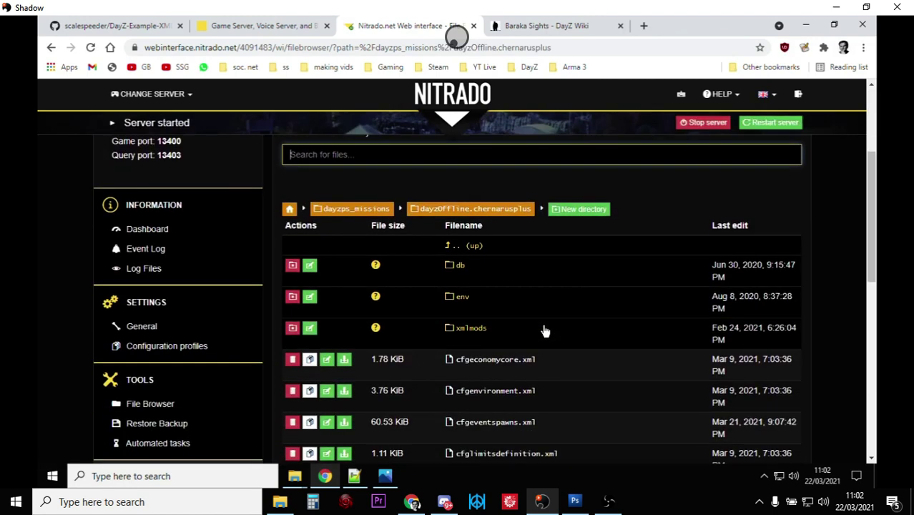
{"action": "scroll", "coordinate": [542, 336], "scroll_direction": "down", "scroll_amount": 1}
{"action": "scroll", "coordinate": [542, 329], "scroll_direction": "down", "scroll_amount": 1}
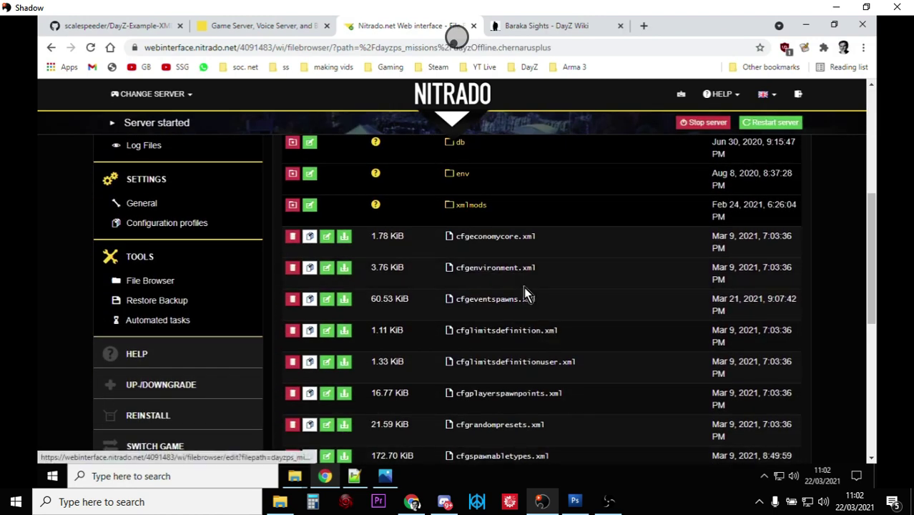
{"action": "scroll", "coordinate": [514, 291], "scroll_direction": "down", "scroll_amount": 3}
{"action": "scroll", "coordinate": [474, 371], "scroll_direction": "down", "scroll_amount": 2}
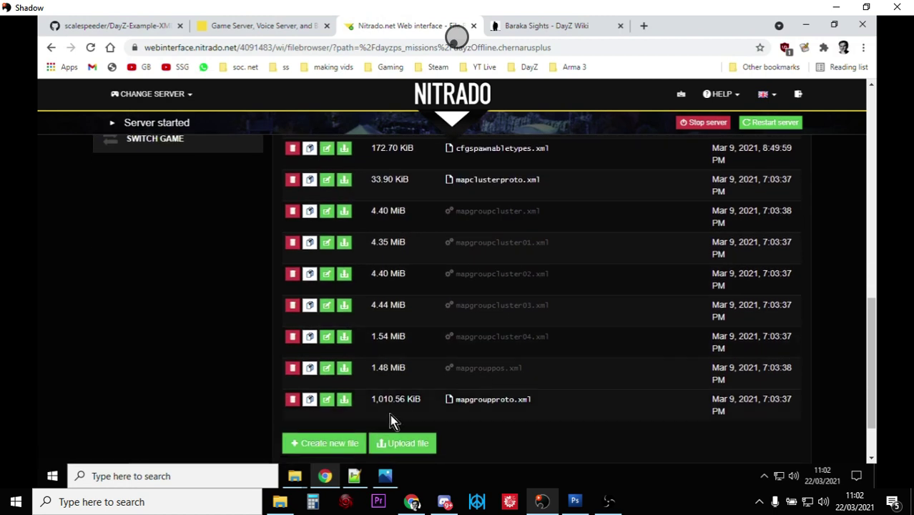
{"action": "scroll", "coordinate": [542, 345], "scroll_direction": "up", "scroll_amount": 2}
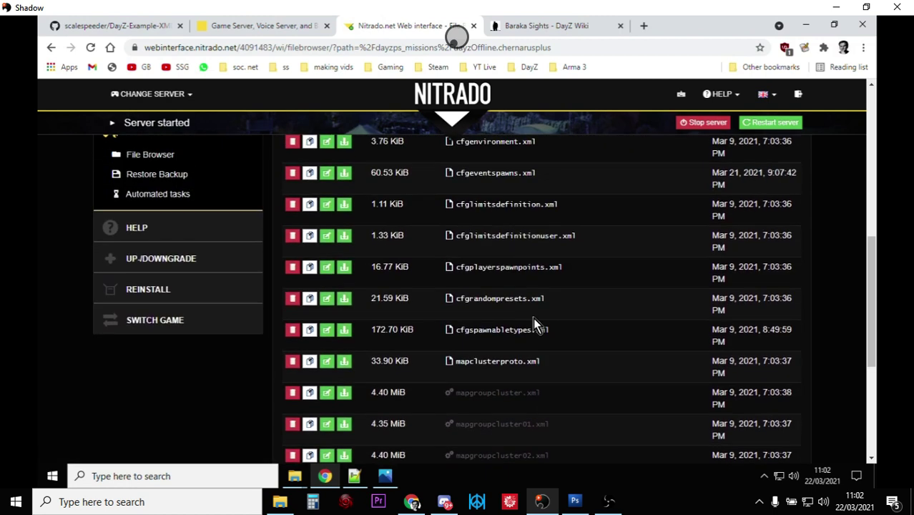
{"action": "scroll", "coordinate": [533, 317], "scroll_direction": "up", "scroll_amount": 1}
{"action": "scroll", "coordinate": [536, 281], "scroll_direction": "up", "scroll_amount": 4}
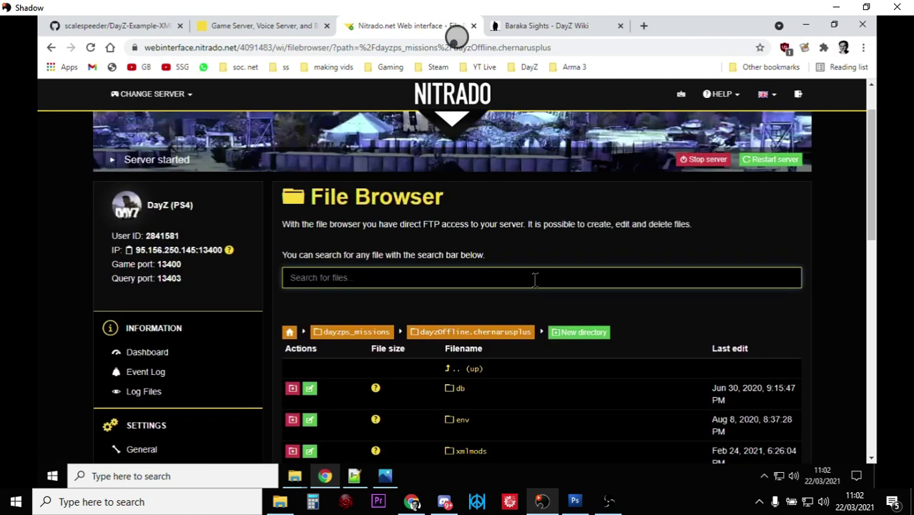
- Open the db folder listing events.xml and types.xml, then show the lumber pile screenshot
{"action": "left_click", "coordinate": [458, 390]}
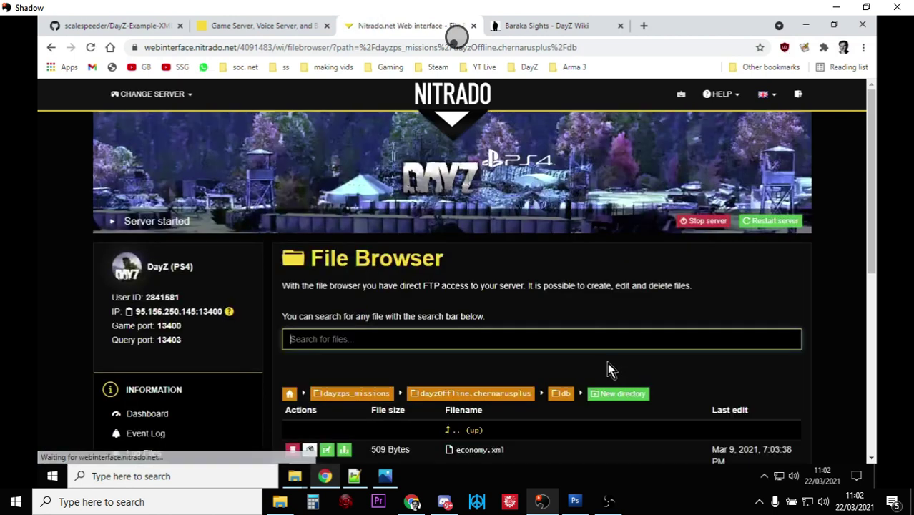
{"action": "scroll", "coordinate": [569, 348], "scroll_direction": "down", "scroll_amount": 2}
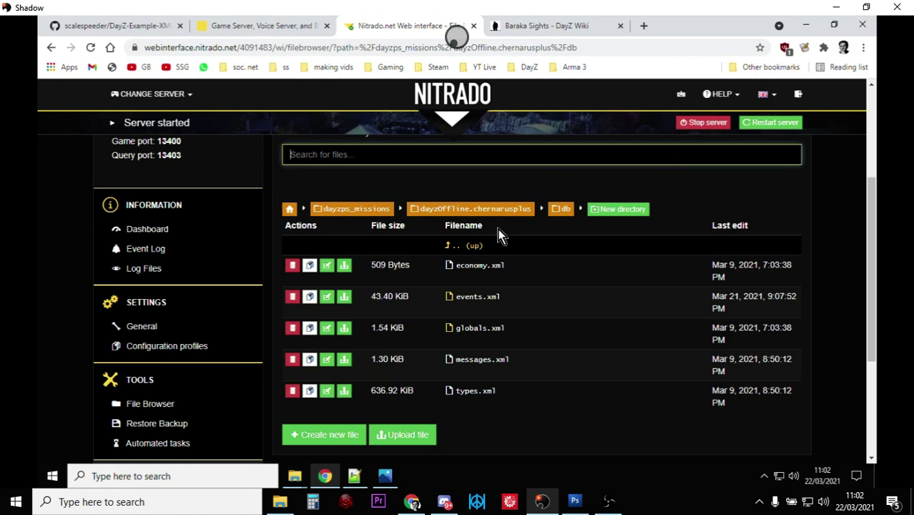
{"action": "left_click", "coordinate": [383, 479]}
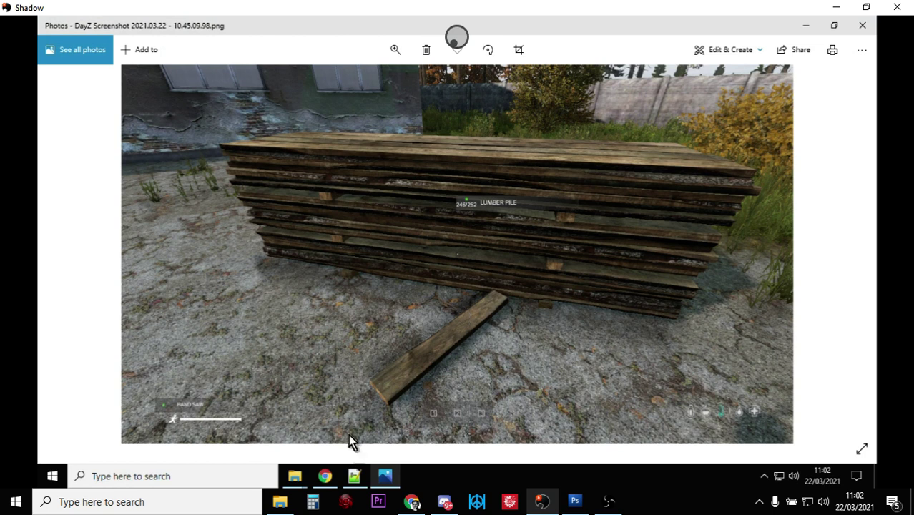
- Toggle StaticPlanksGM's line-16 active value in events.xml to 0 and back to 1
{"action": "left_click", "coordinate": [354, 476]}
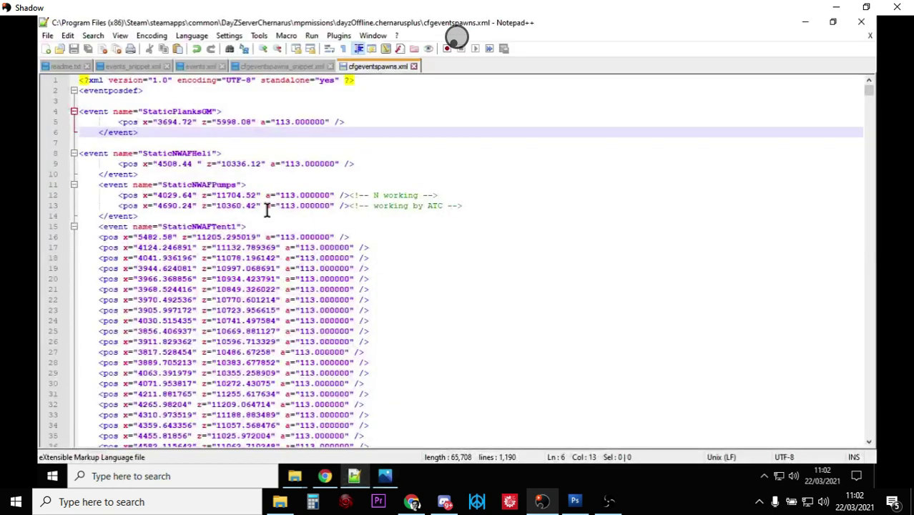
{"action": "left_click", "coordinate": [193, 66]}
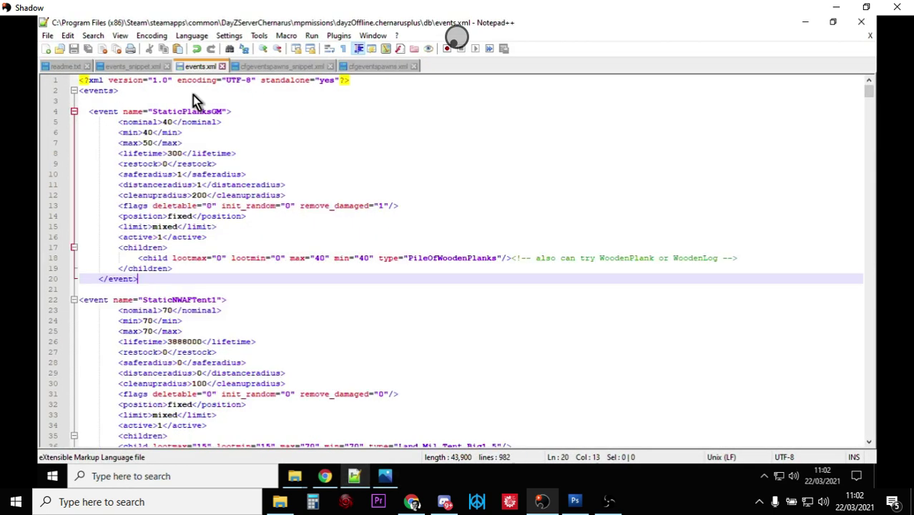
{"action": "left_click", "coordinate": [161, 236]}
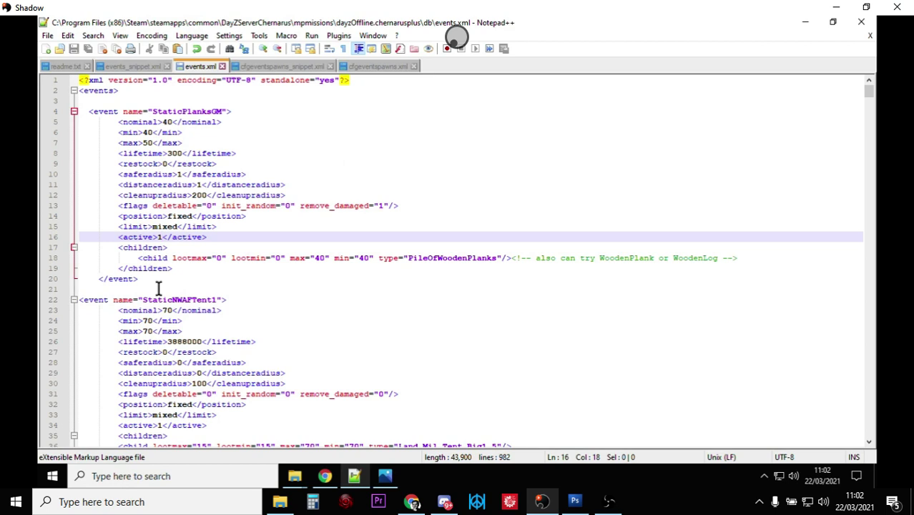
{"action": "key", "text": "BackSpace"}
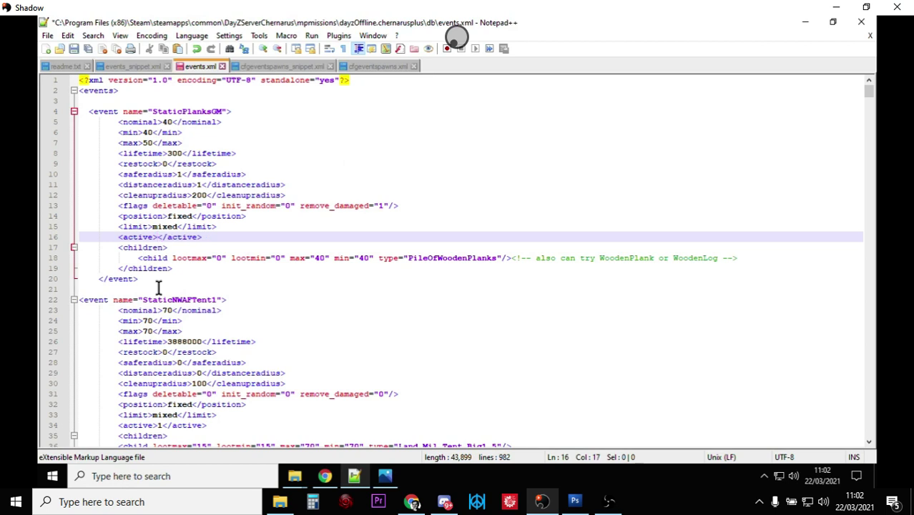
{"action": "type", "text": "0"}
{"action": "key", "text": "BackSpace"}
{"action": "type", "text": "1"}
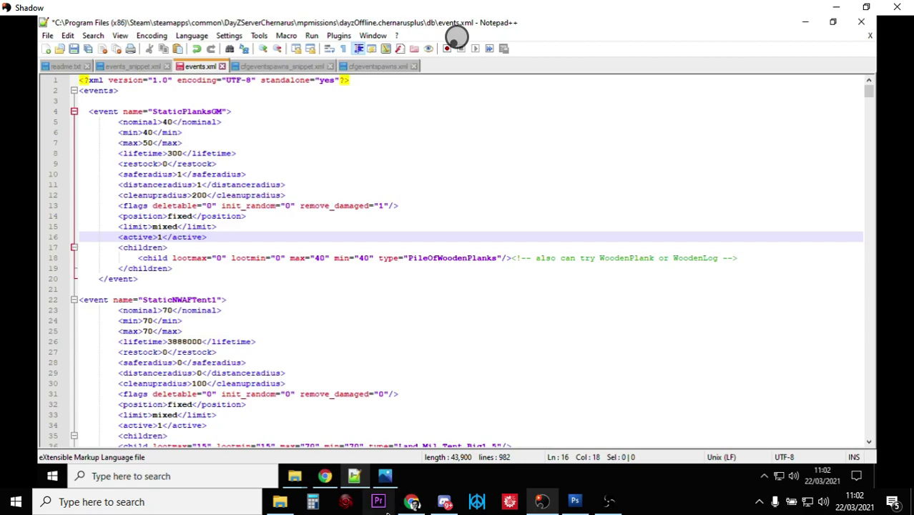
{"action": "left_click", "coordinate": [413, 505]}
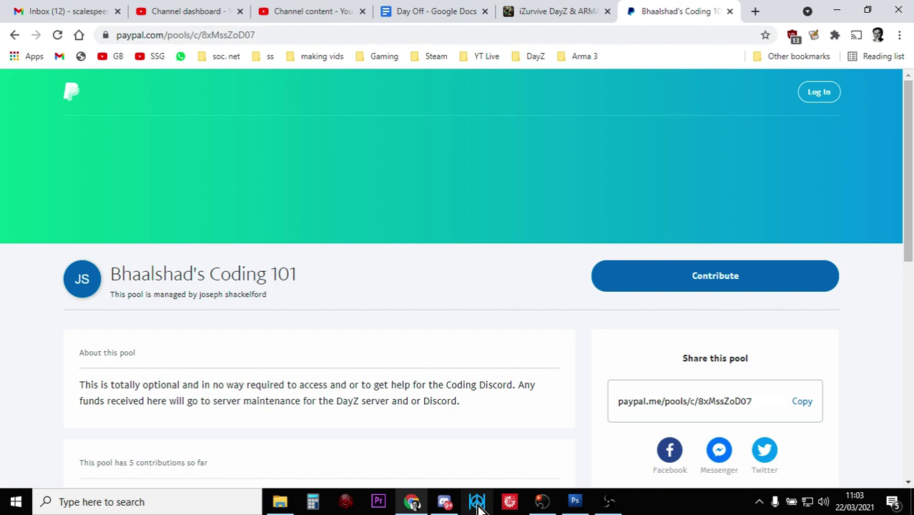
- Bring Discord forward and open the coding server's #welcome channel
{"action": "left_click", "coordinate": [445, 503]}
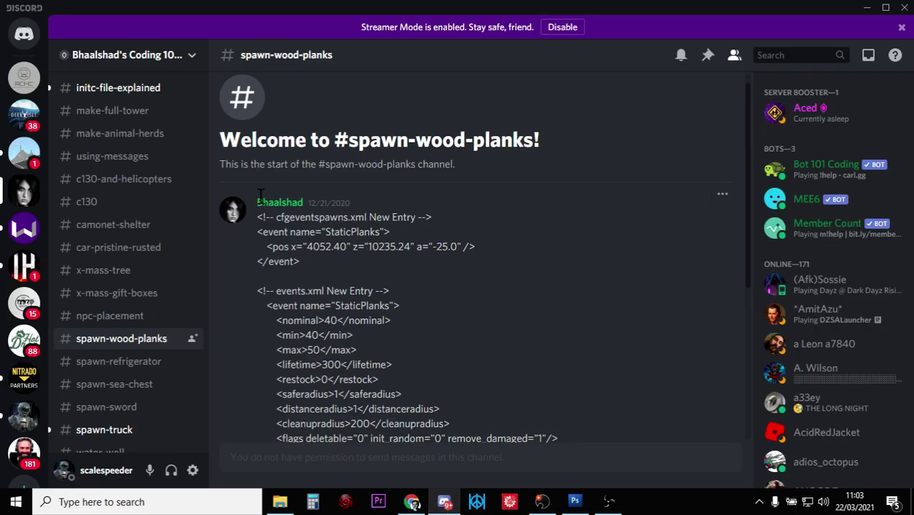
{"action": "scroll", "coordinate": [107, 159], "scroll_direction": "up", "scroll_amount": 5}
{"action": "scroll", "coordinate": [107, 159], "scroll_direction": "up", "scroll_amount": 5}
{"action": "scroll", "coordinate": [107, 159], "scroll_direction": "up", "scroll_amount": 5}
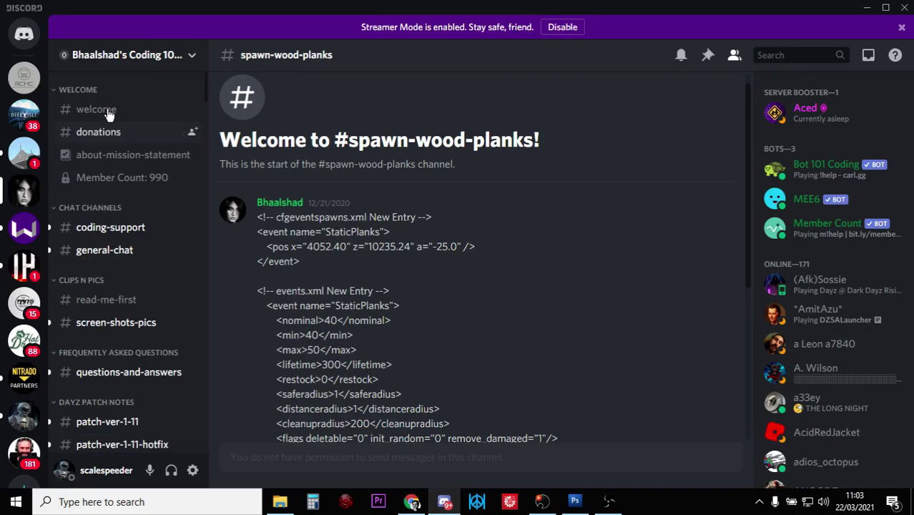
{"action": "left_click", "coordinate": [107, 112]}
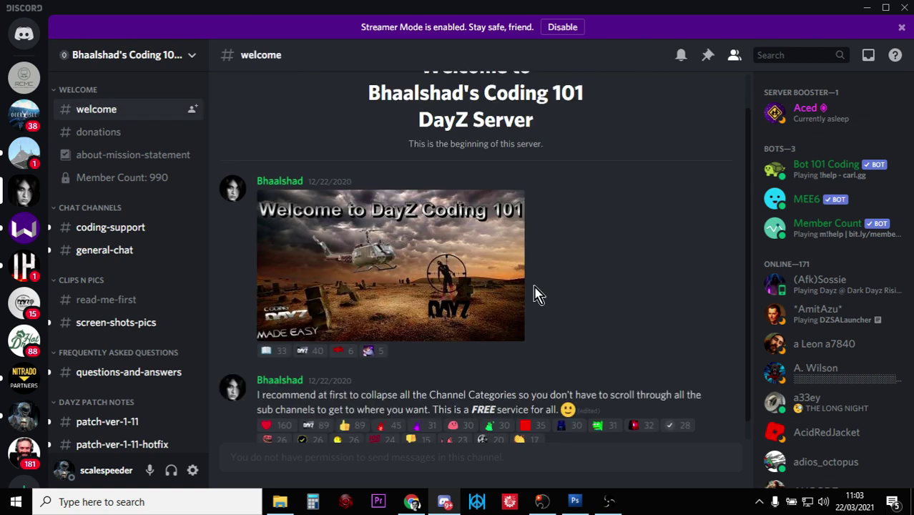
{"action": "scroll", "coordinate": [644, 269], "scroll_direction": "up", "scroll_amount": 1}
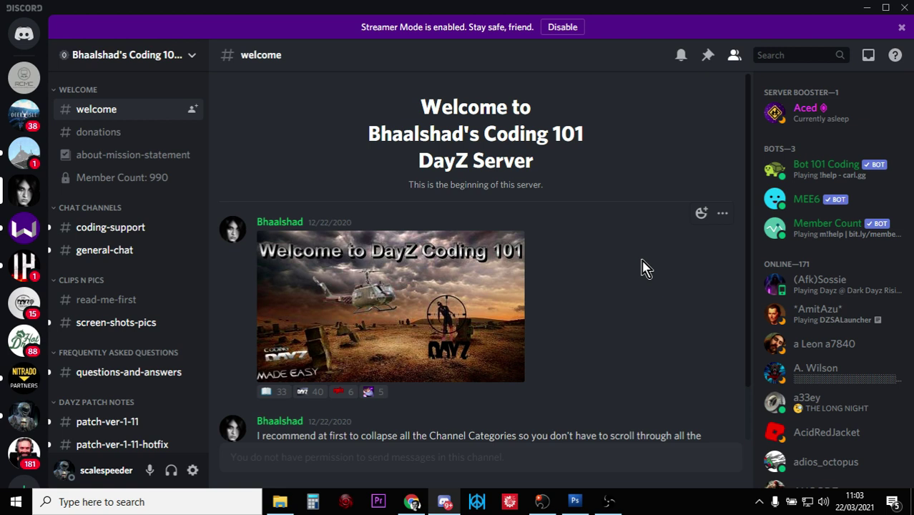